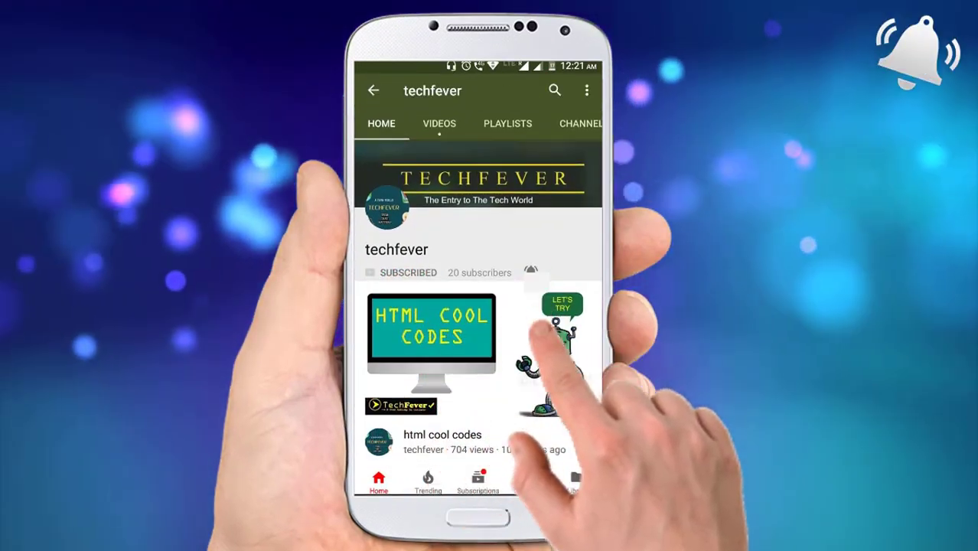
left_click(530, 272)
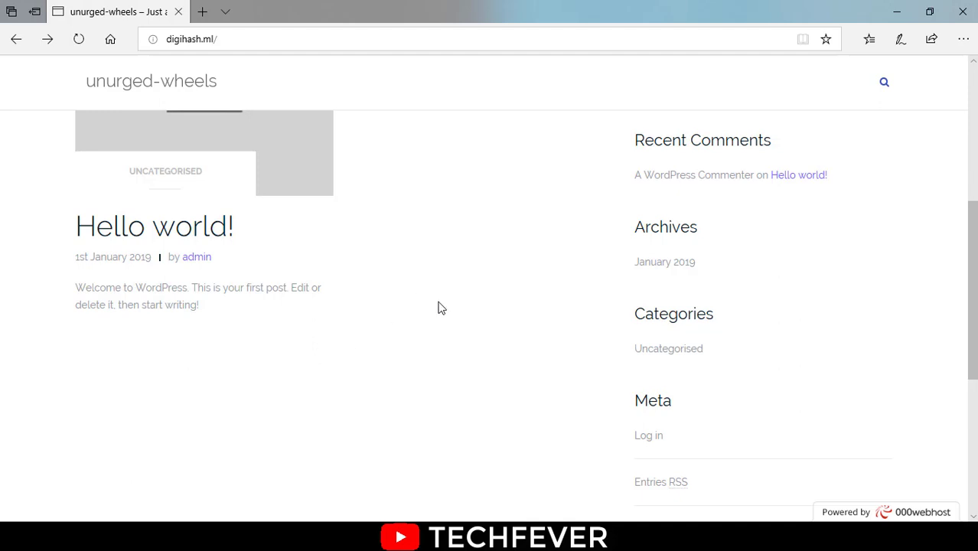
Look over the digihash.ml blog page and check the browser's connection security information for its address
scroll(441, 308, "up", 4)
scroll(440, 307, "up", 1)
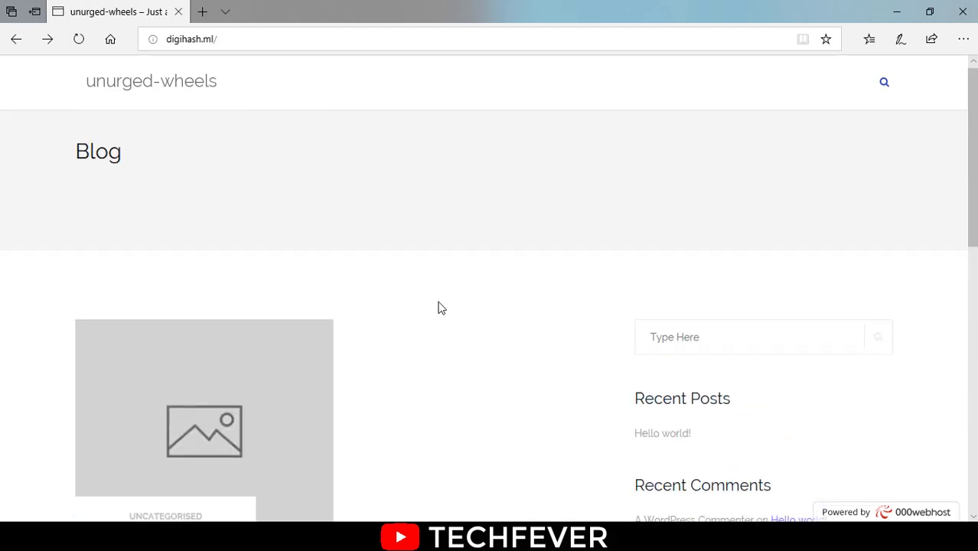
scroll(540, 335, "down", 1)
scroll(408, 304, "up", 1)
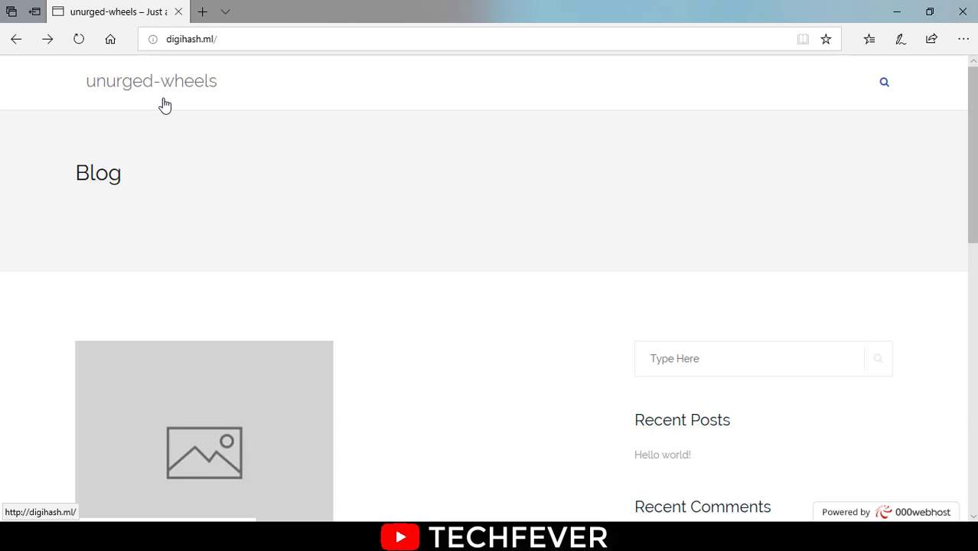
left_click(153, 42)
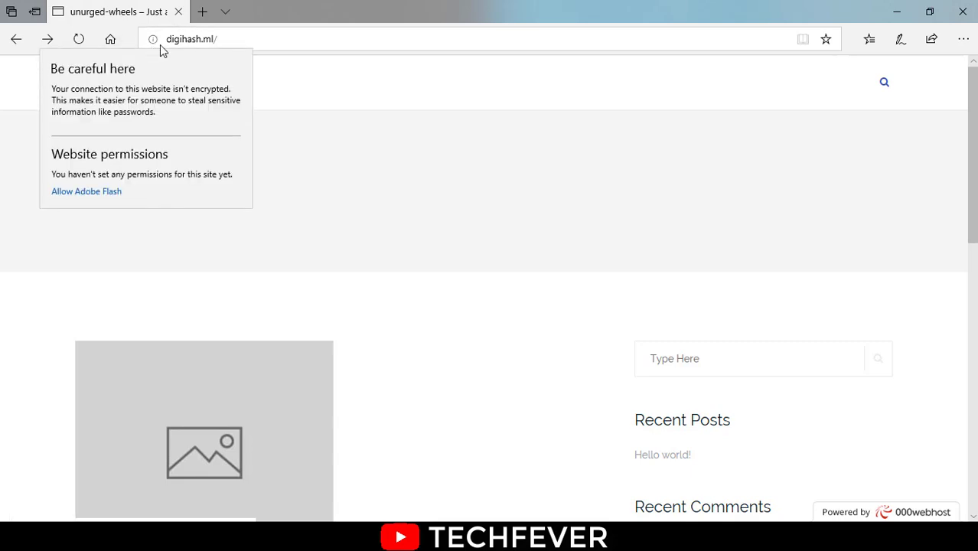
left_click(169, 39)
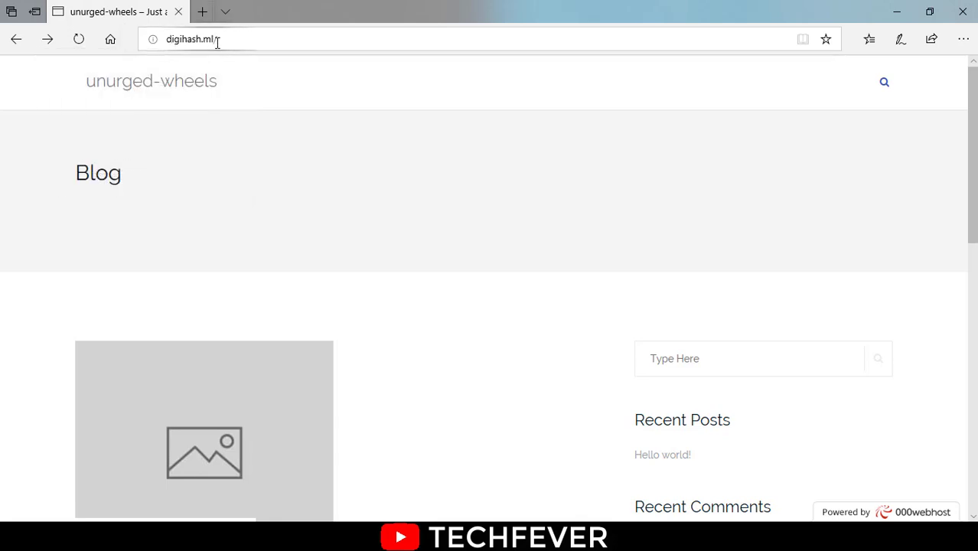
left_click_drag(220, 39, 164, 39)
left_click(88, 103)
left_click(155, 43)
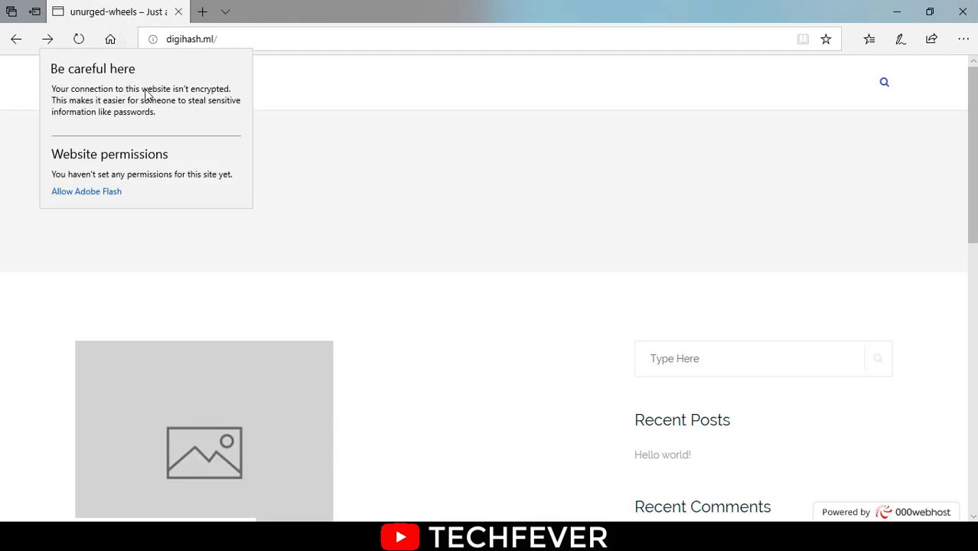
left_click(302, 126)
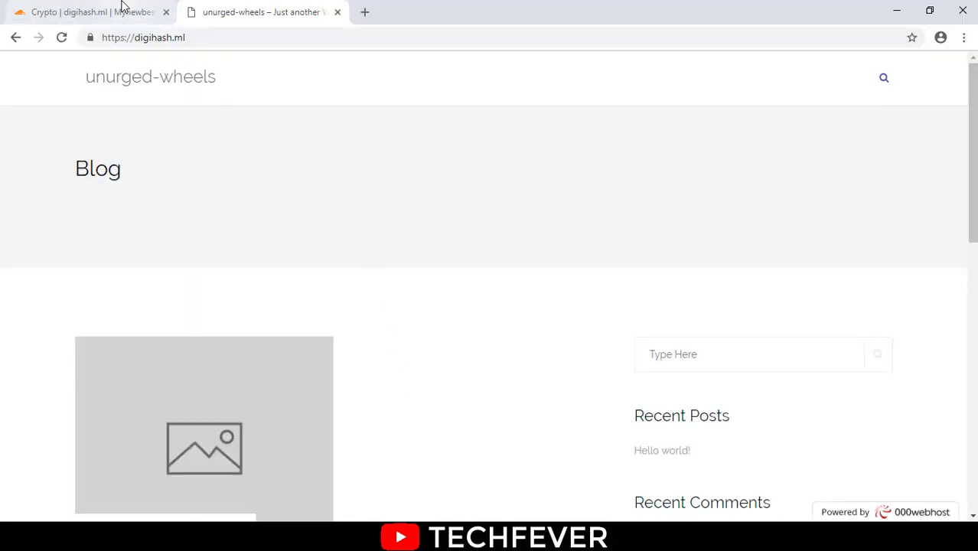
Switch to the Cloudflare dashboard in Chrome and review the SSL section of the Crypto settings for digihash.ml
left_click(131, 13)
scroll(475, 209, "up", 1)
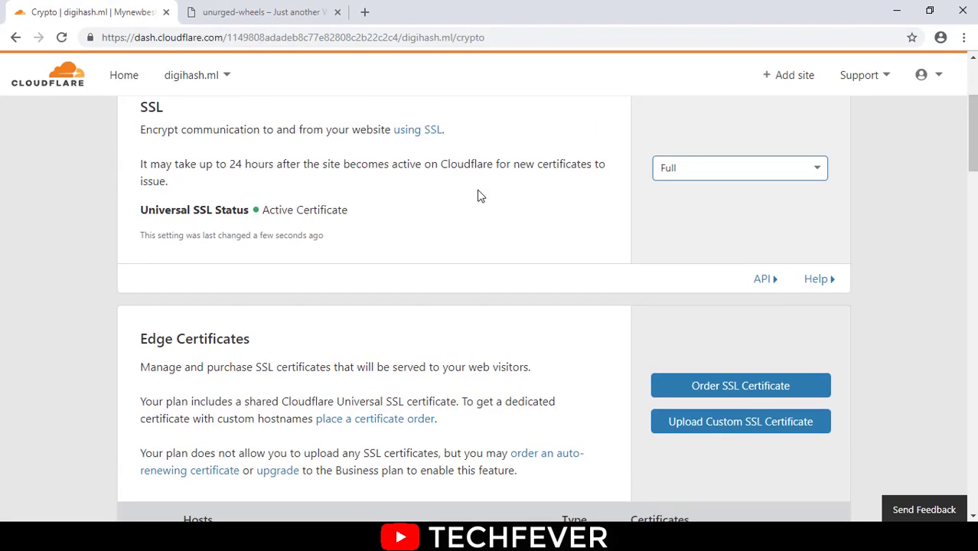
scroll(474, 209, "up", 3)
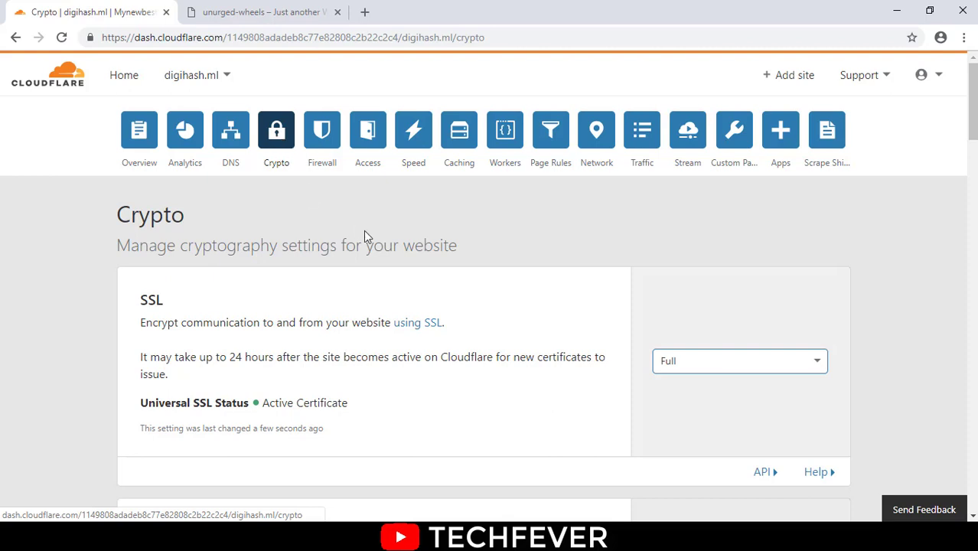
scroll(363, 230, "down", 1)
scroll(583, 317, "up", 1)
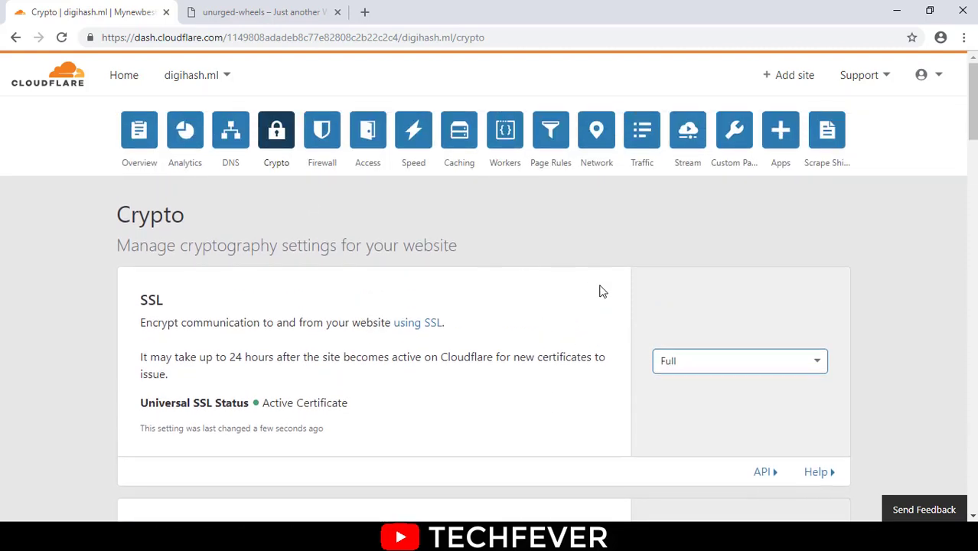
left_click(550, 142)
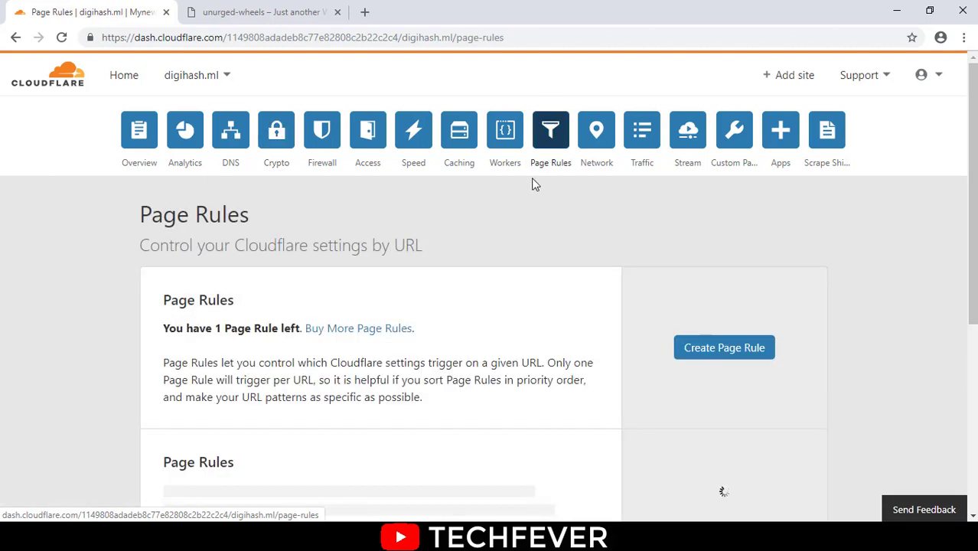
scroll(532, 200, "down", 2)
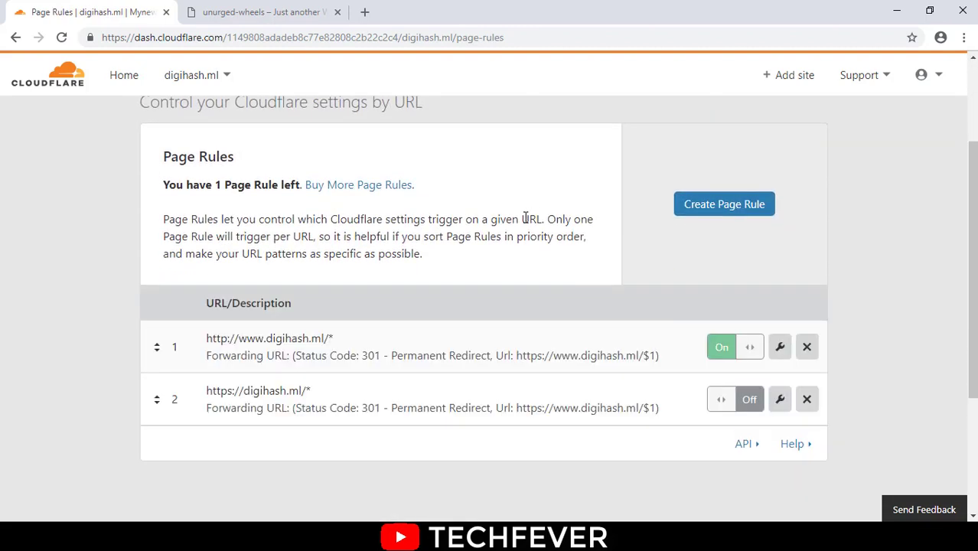
scroll(528, 222, "down", 1)
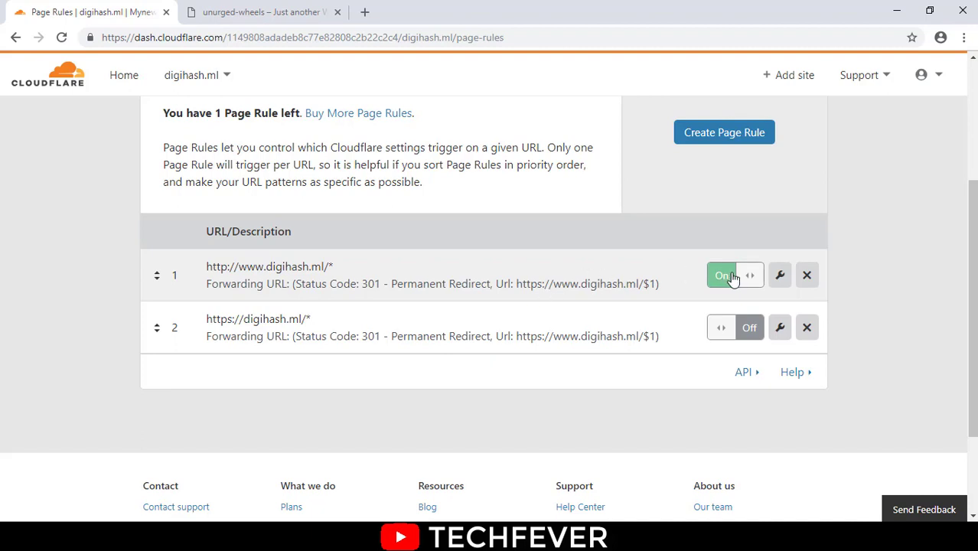
left_click(779, 277)
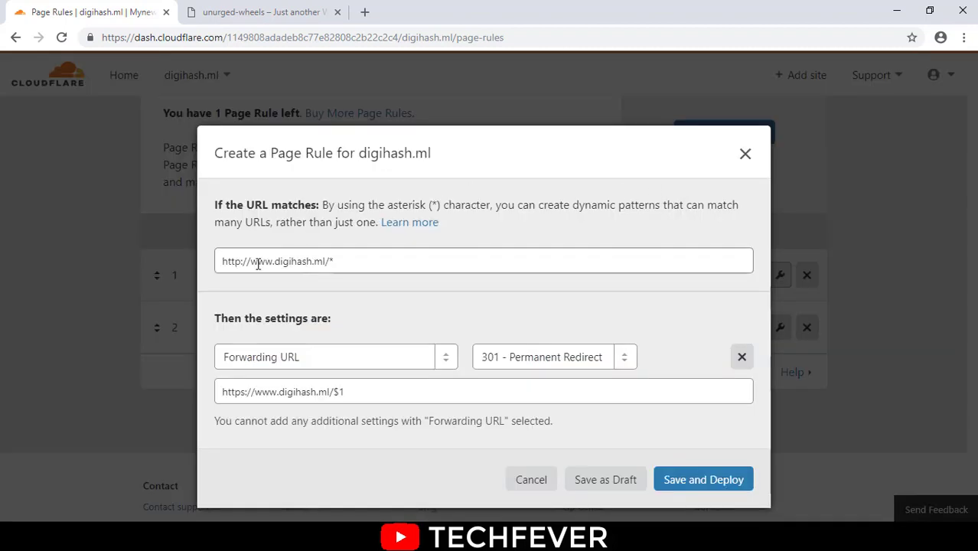
left_click_drag(222, 261, 346, 262)
left_click(353, 262)
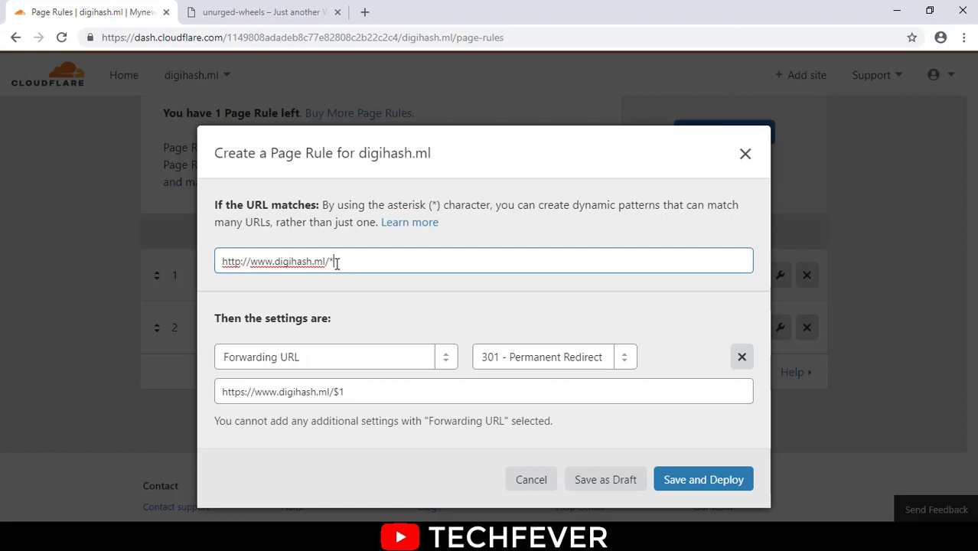
left_click_drag(334, 262, 330, 263)
left_click(336, 261)
left_click(339, 263)
left_click(357, 374)
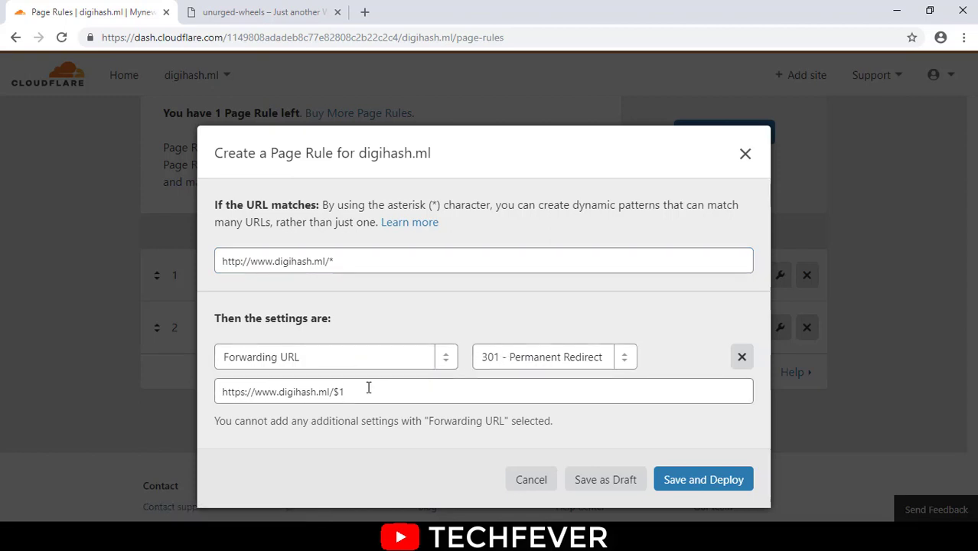
left_click(337, 391)
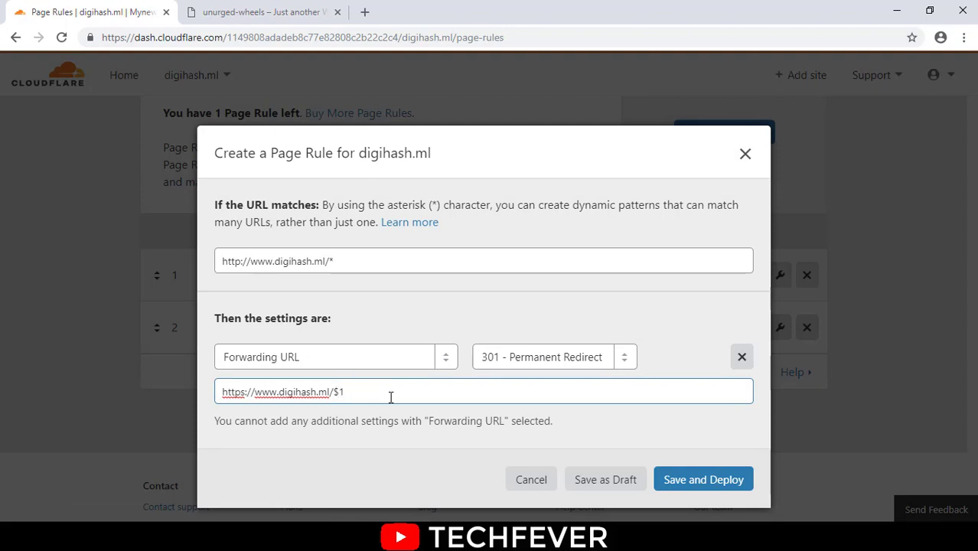
left_click(691, 481)
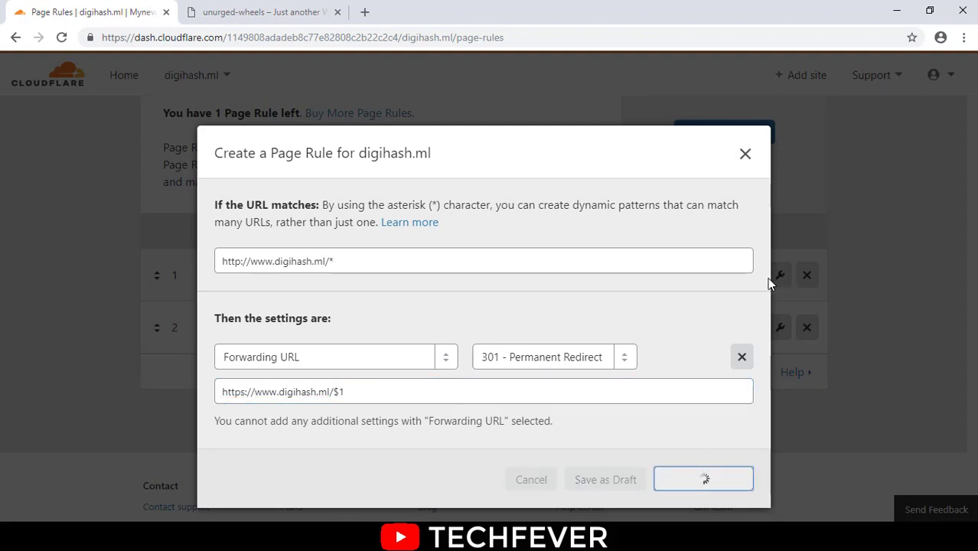
Return to the Crypto settings and review the SSL mode and the Edge Certificates section
scroll(518, 217, "up", 3)
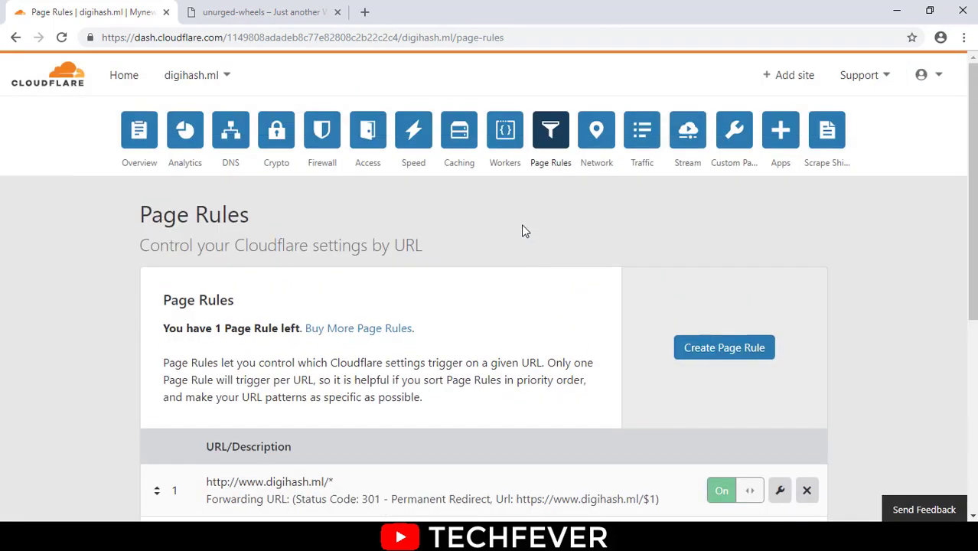
left_click(279, 145)
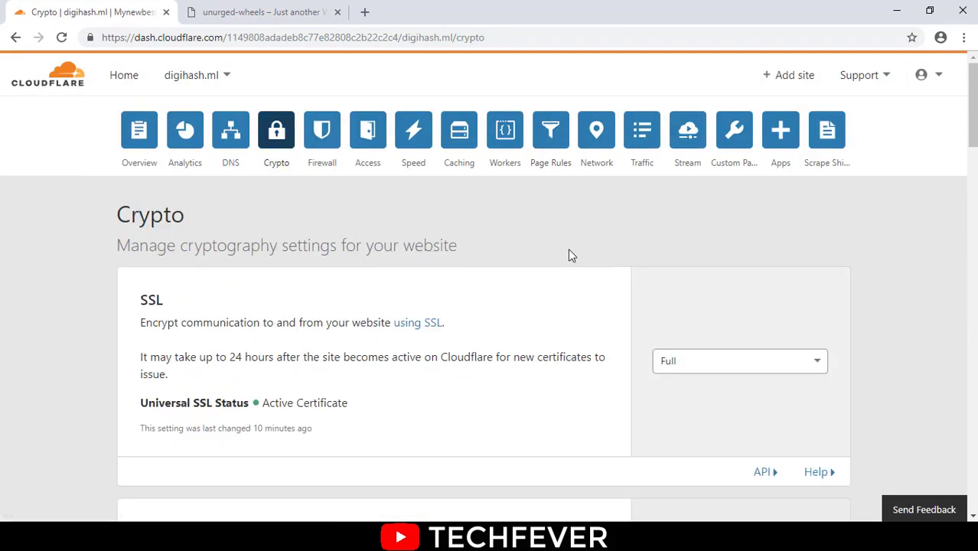
scroll(571, 252, "down", 4)
scroll(681, 145, "up", 2)
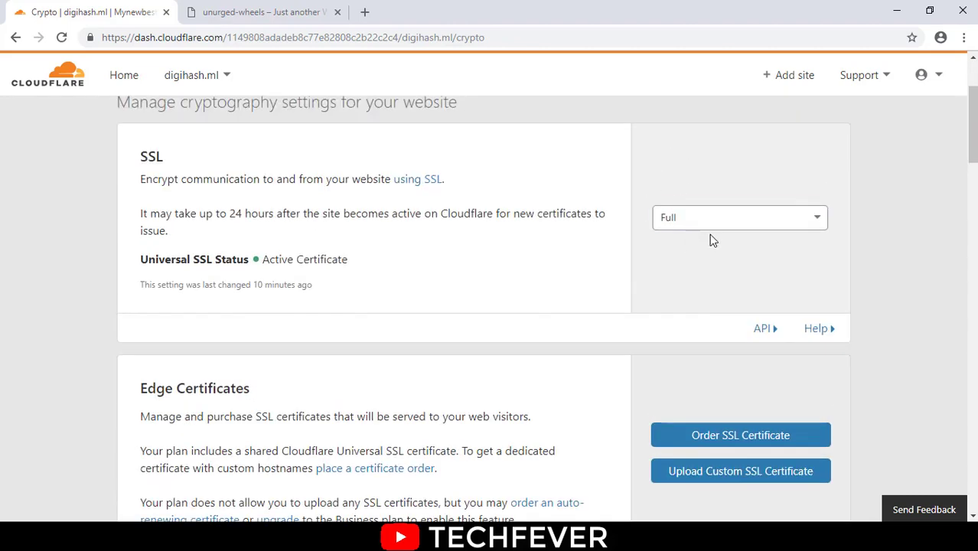
scroll(730, 236, "down", 5)
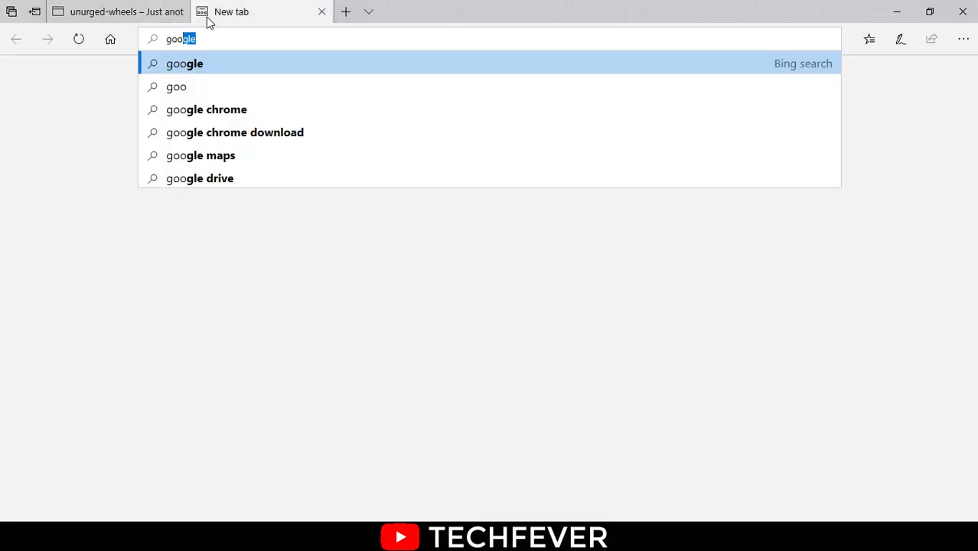
Open Google in a new Microsoft Edge tab and search for digihash.ml
type("le")
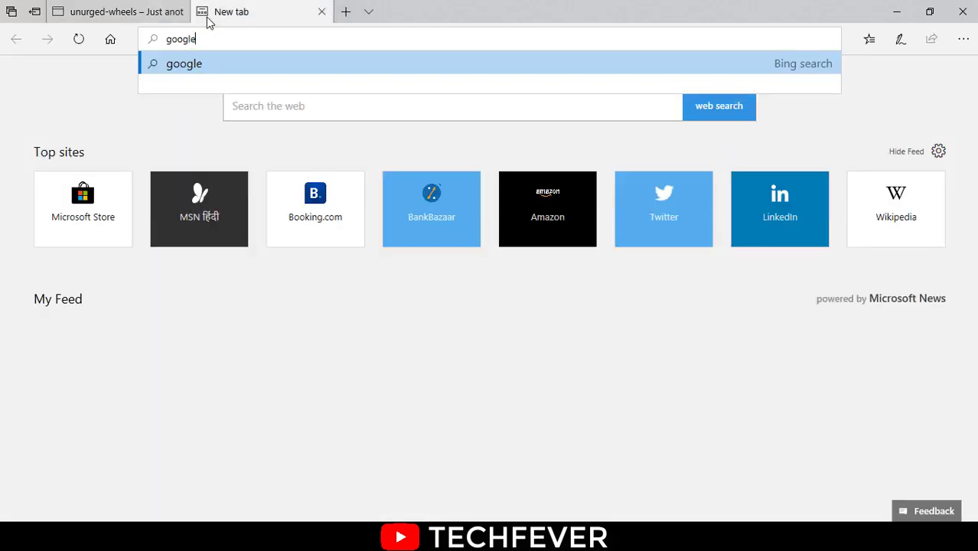
key("Return")
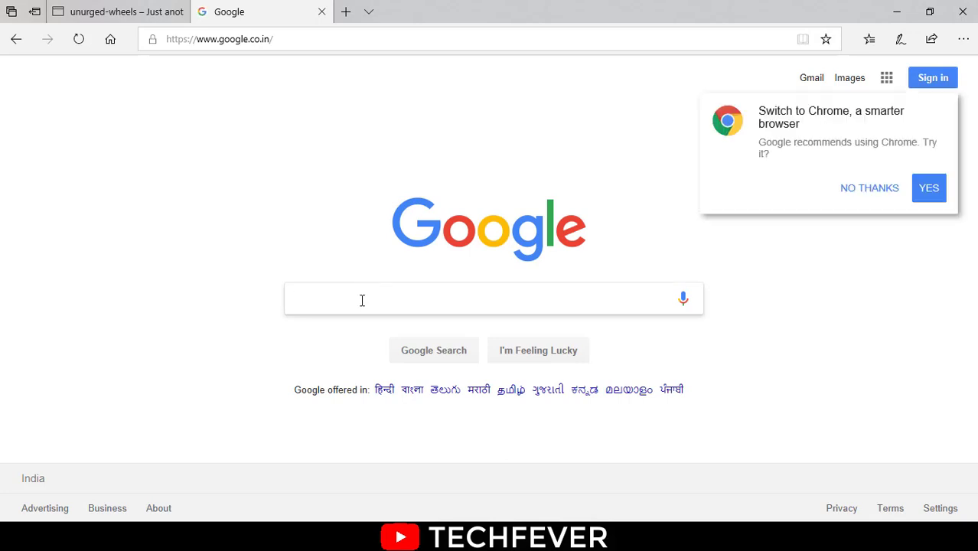
type("digi")
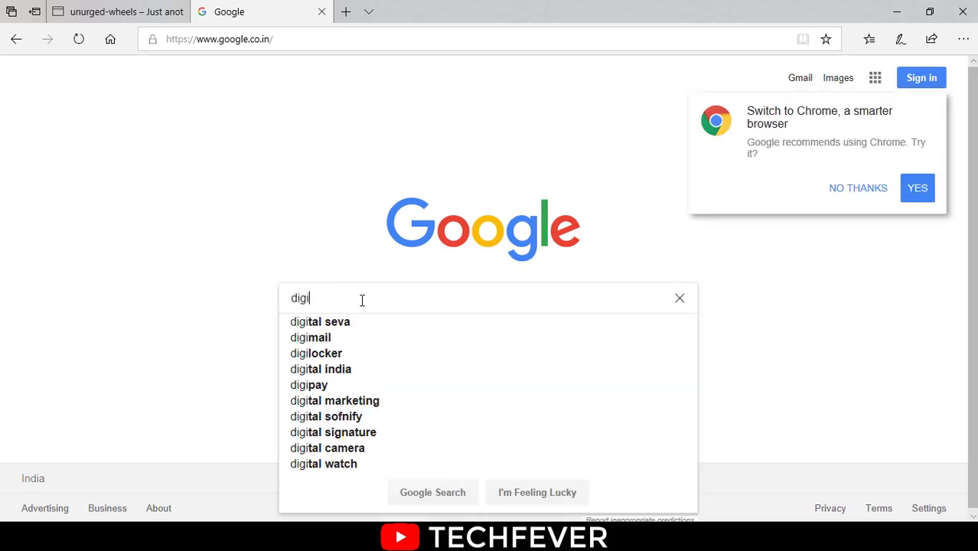
type("hash.ml")
key("Return")
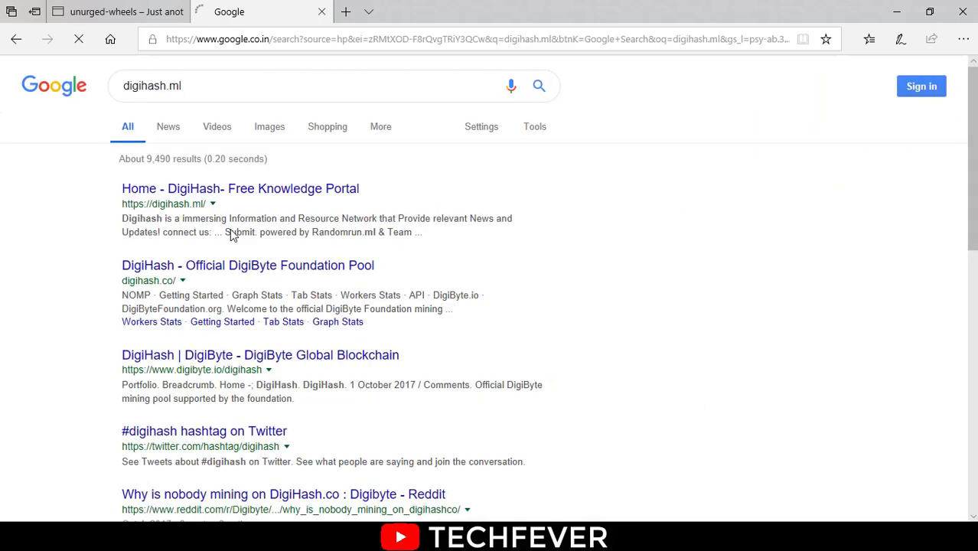
left_click_drag(123, 188, 457, 198)
left_click(601, 247)
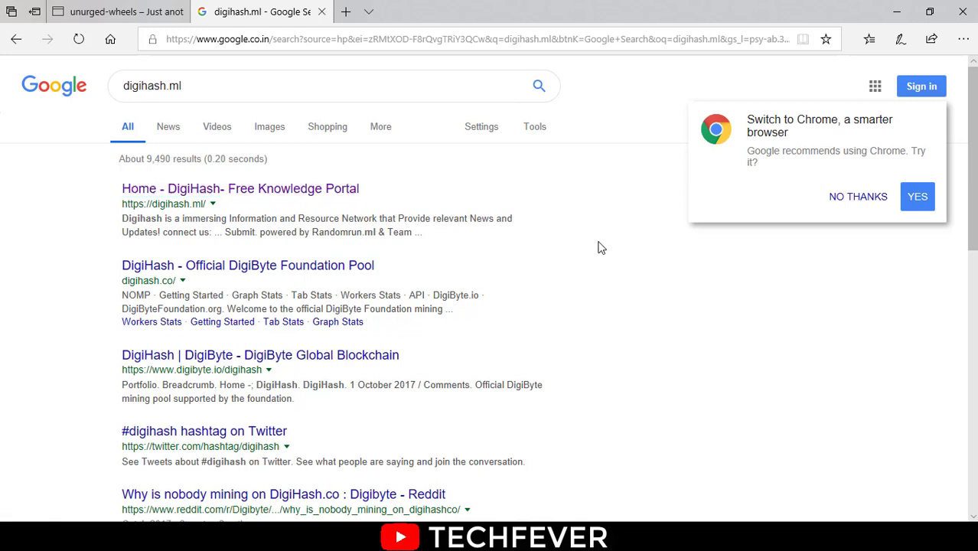
left_click(280, 201)
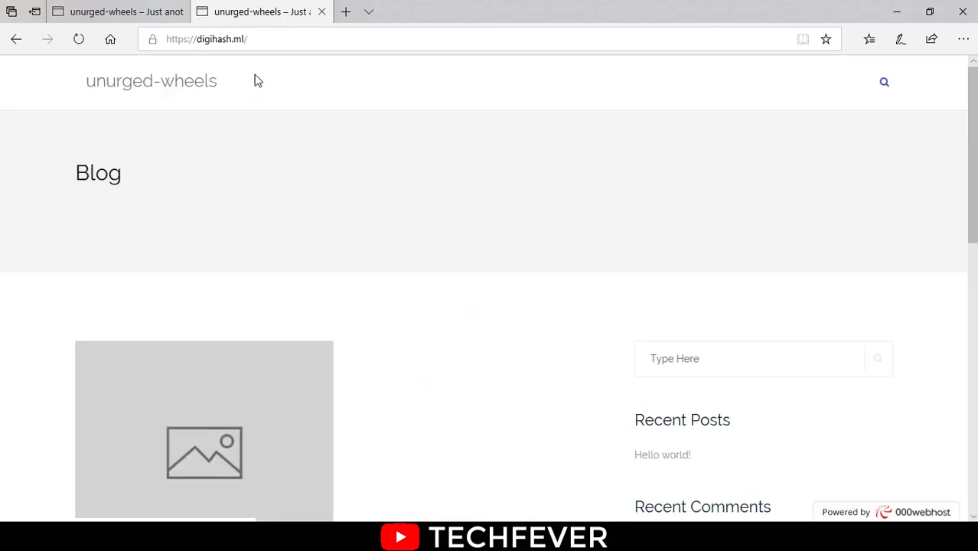
left_click(152, 39)
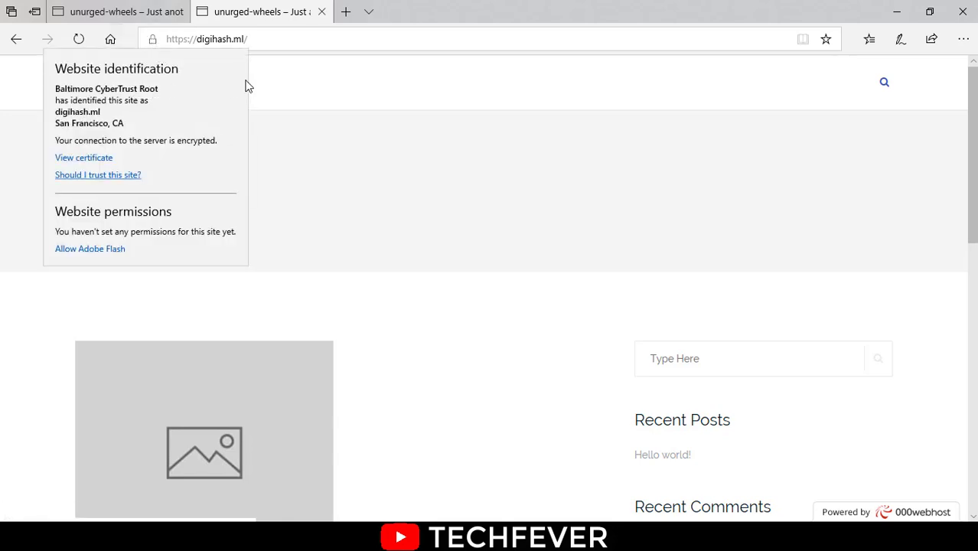
left_click(339, 117)
Browse the HTTPS version of the blog, recheck its site identification, and compare it with the originally opened digihash.ml page
scroll(281, 90, "down", 5)
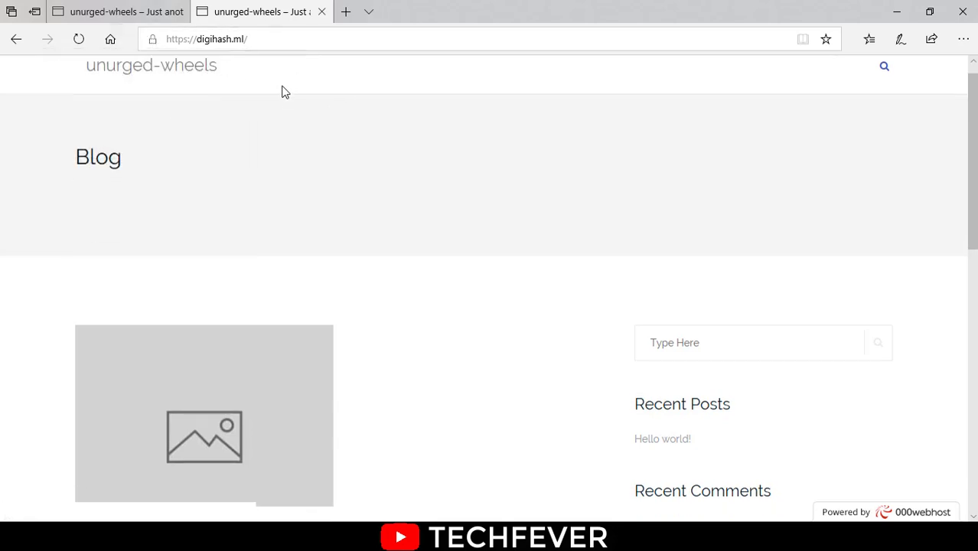
scroll(301, 124, "up", 2)
scroll(301, 125, "up", 1)
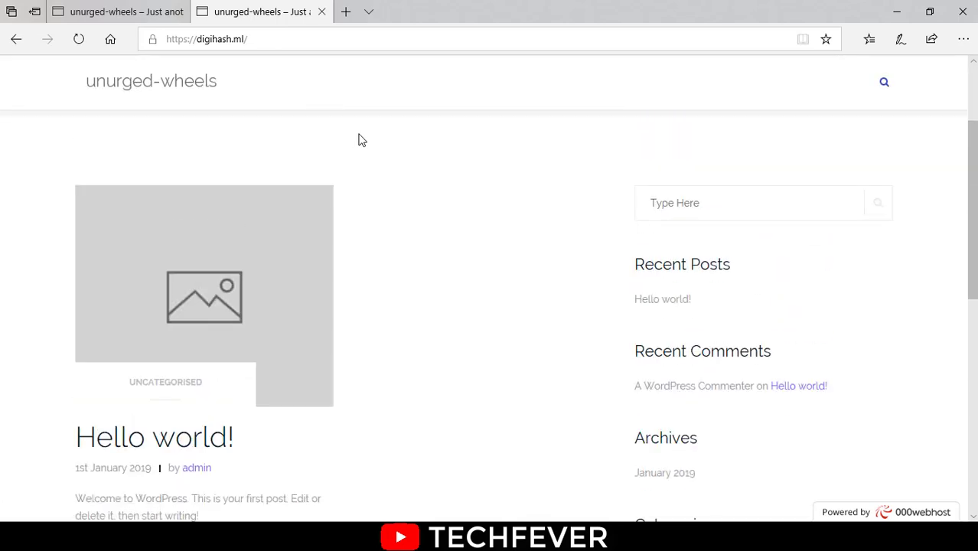
scroll(360, 140, "down", 3)
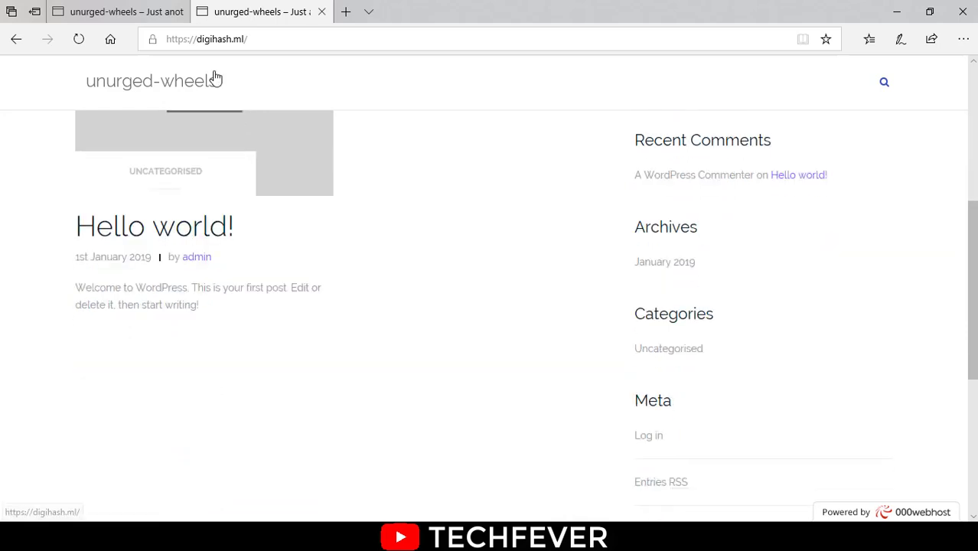
left_click(157, 41)
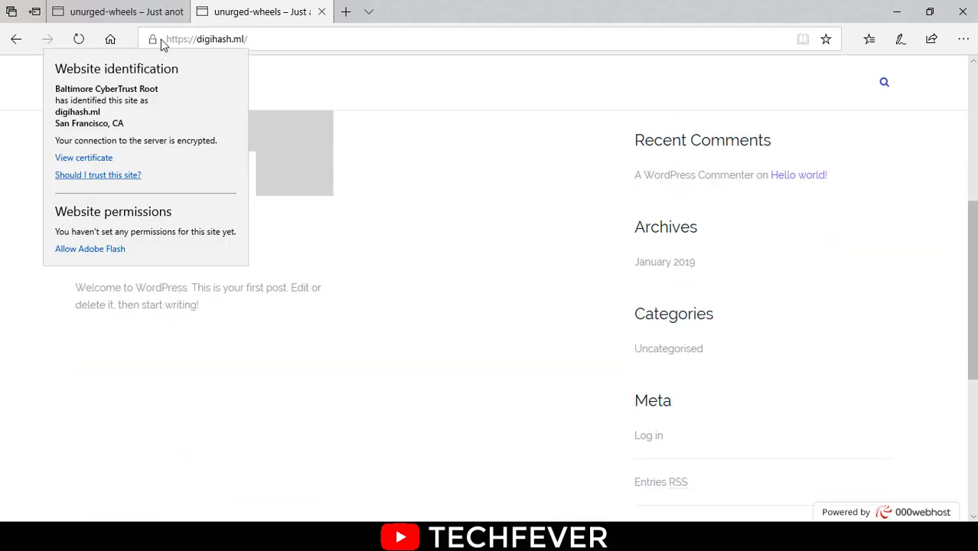
left_click(144, 11)
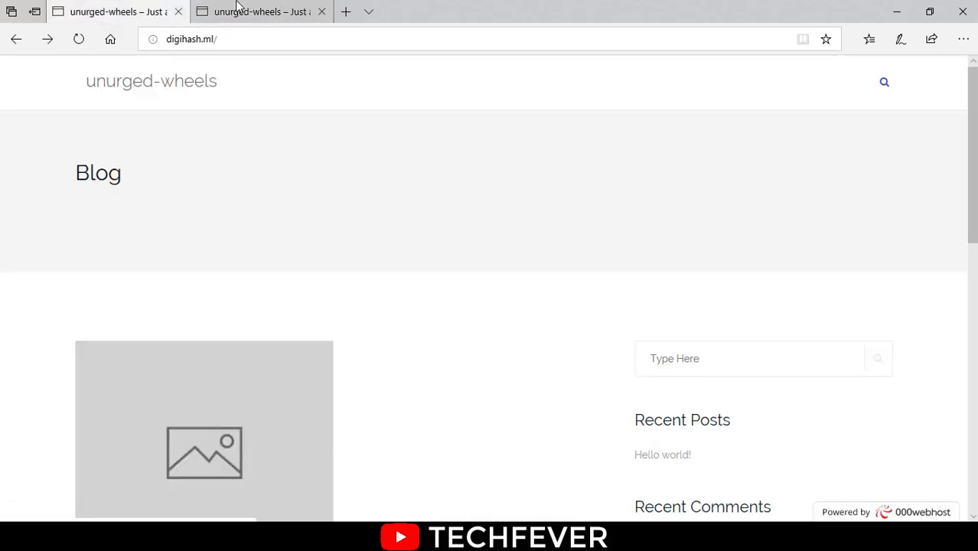
left_click(197, 12)
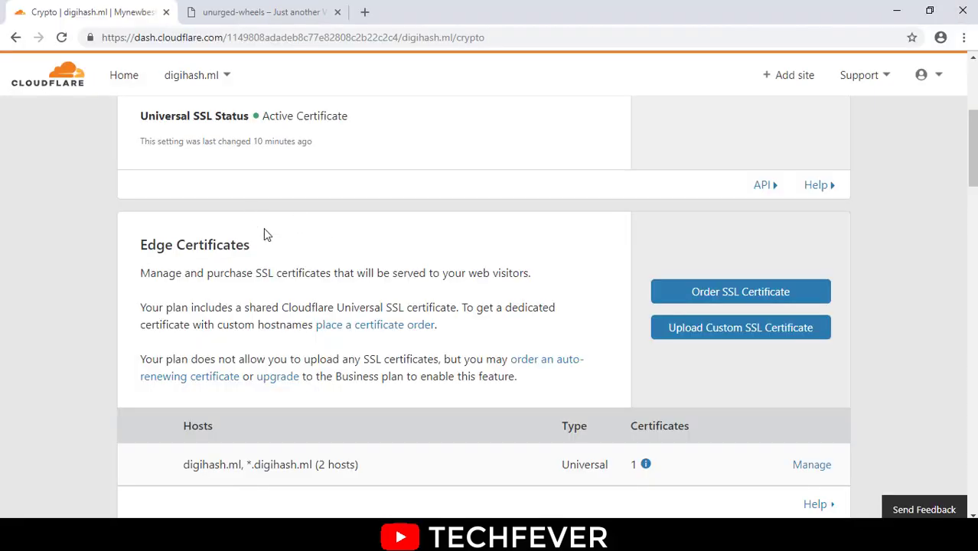
Switch back to Cloudflare in Chrome and review the SSL setting and the list of page rules for digihash.ml
scroll(263, 230, "up", 2)
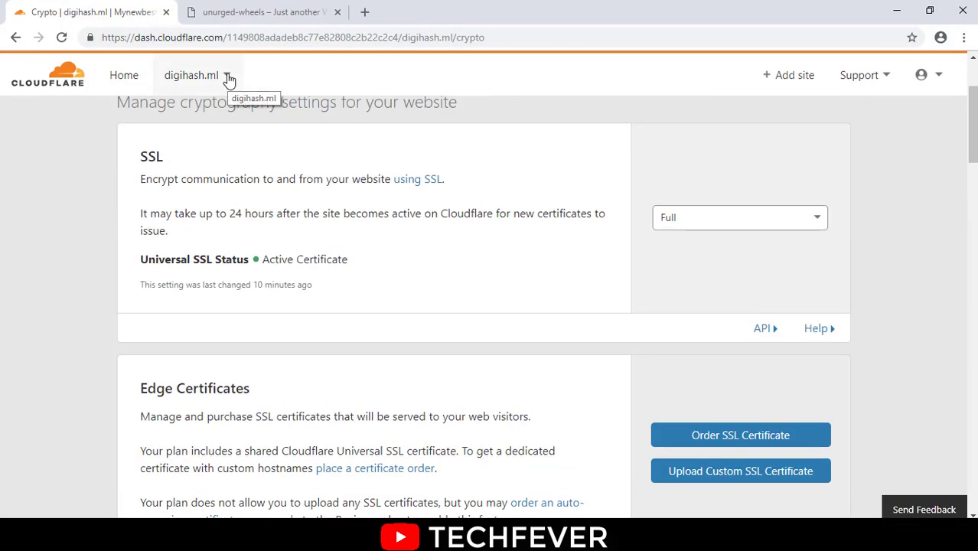
scroll(229, 100, "up", 2)
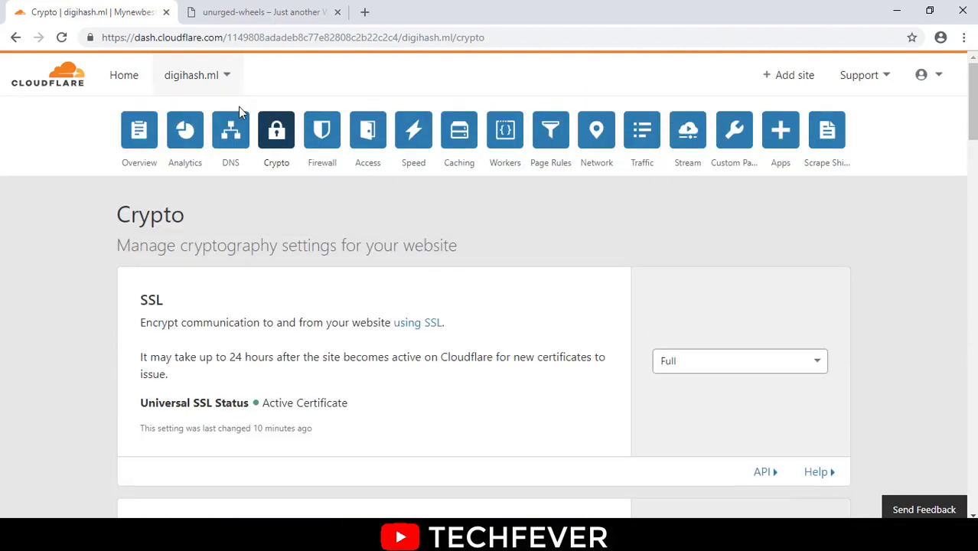
left_click(549, 136)
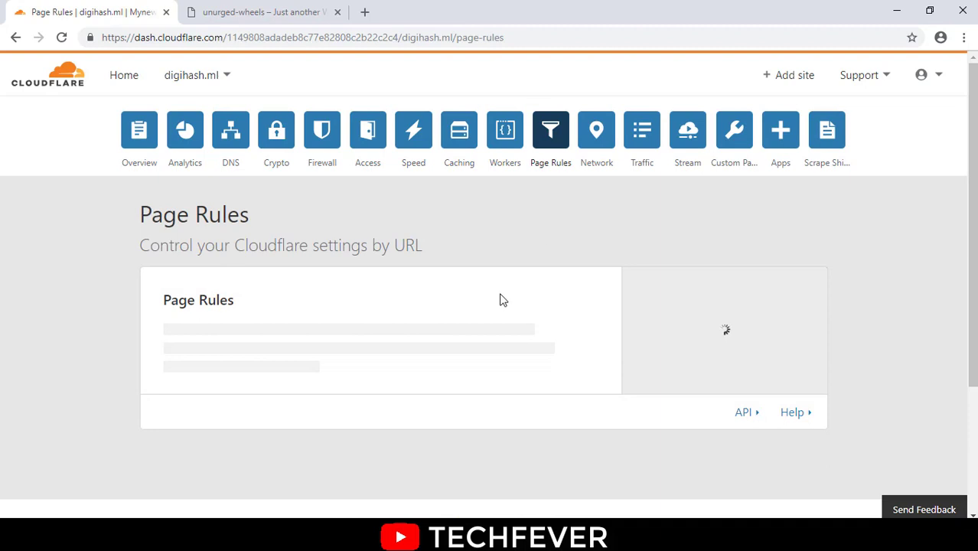
scroll(581, 291, "down", 3)
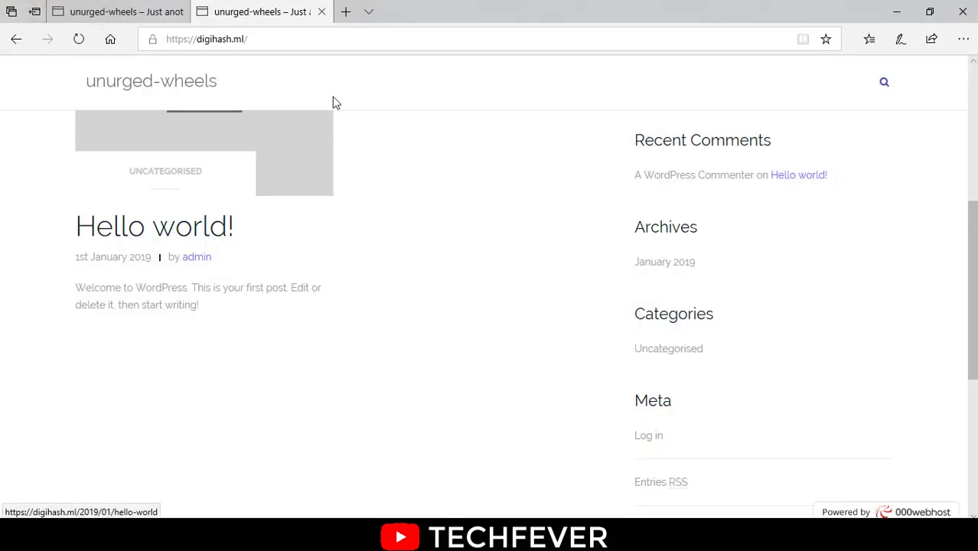
scroll(337, 131, "up", 1)
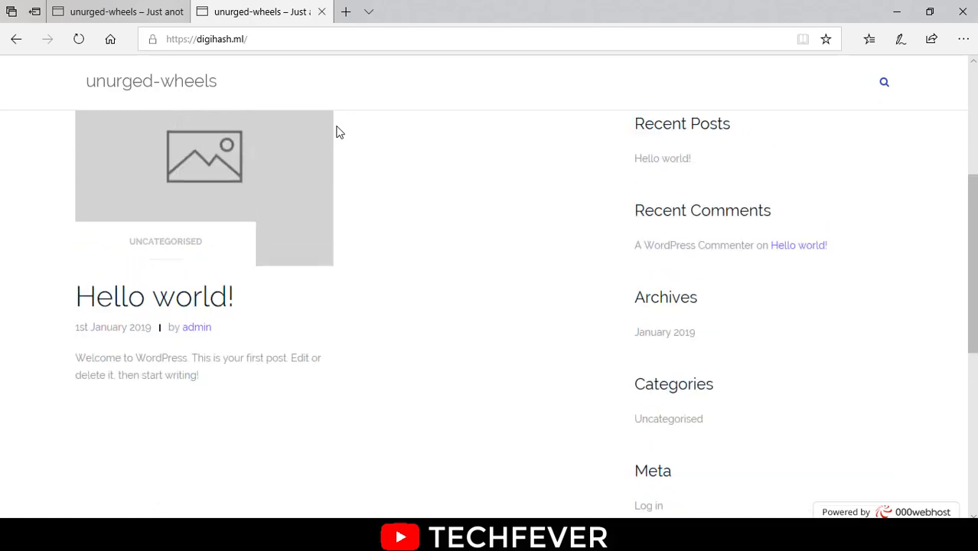